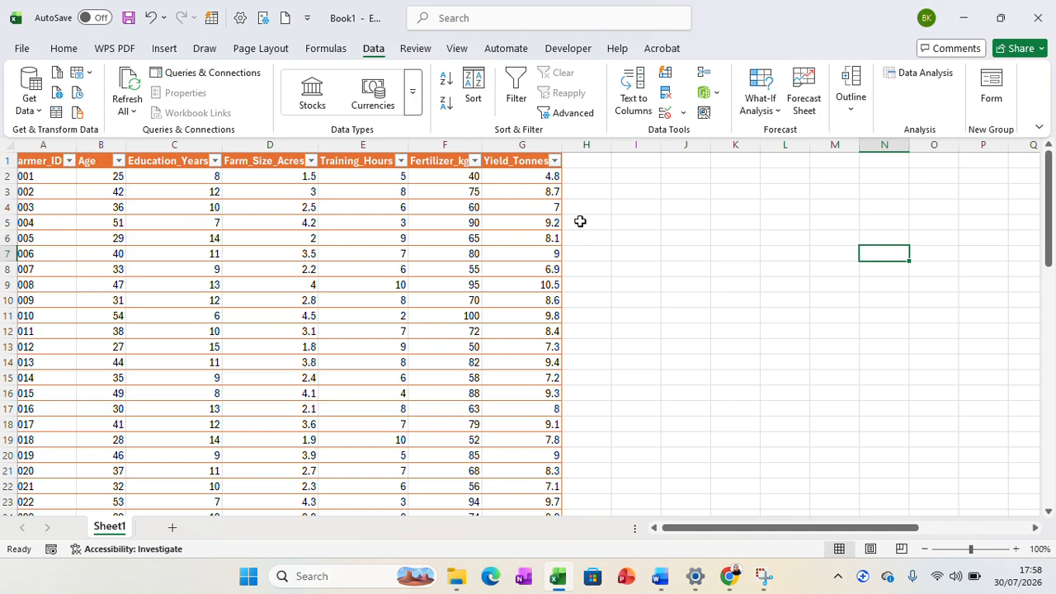
Check in the program options whether the Analysis ToolPak is among the active add-ins, leaving the options unchanged
click(24, 50)
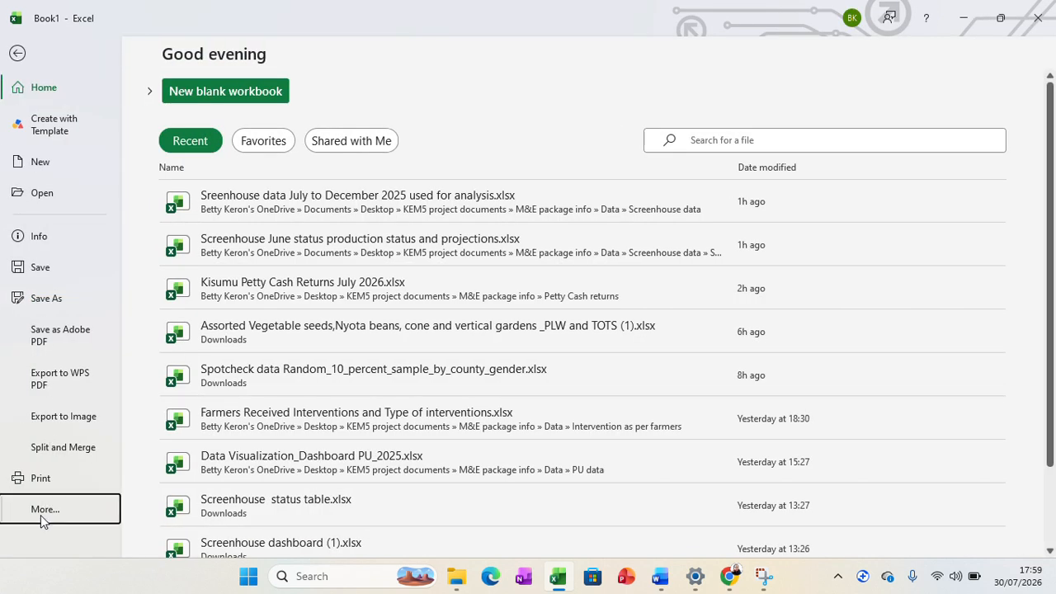
click(41, 511)
click(165, 507)
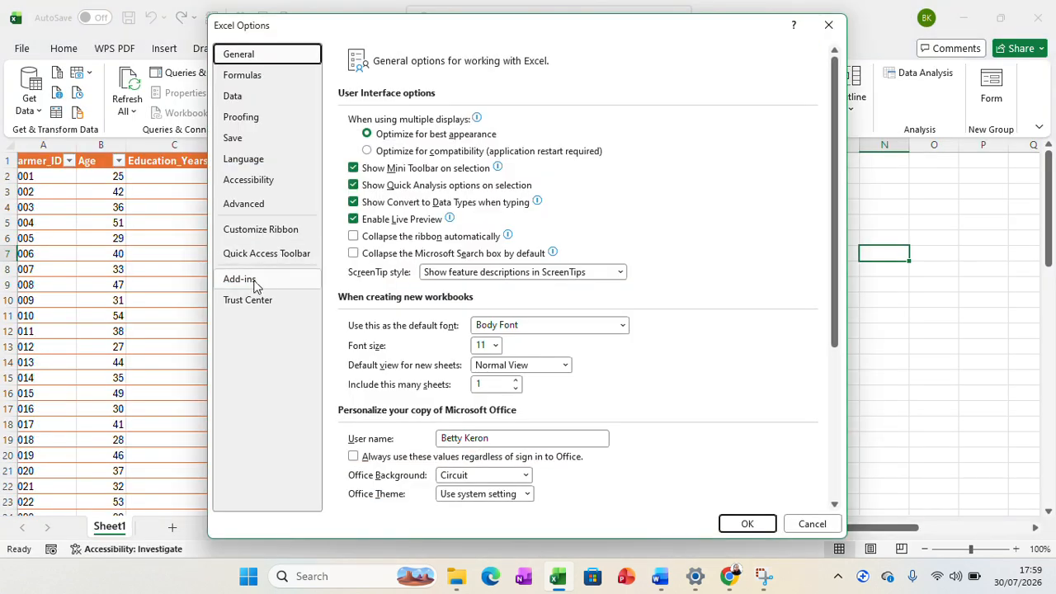
click(258, 281)
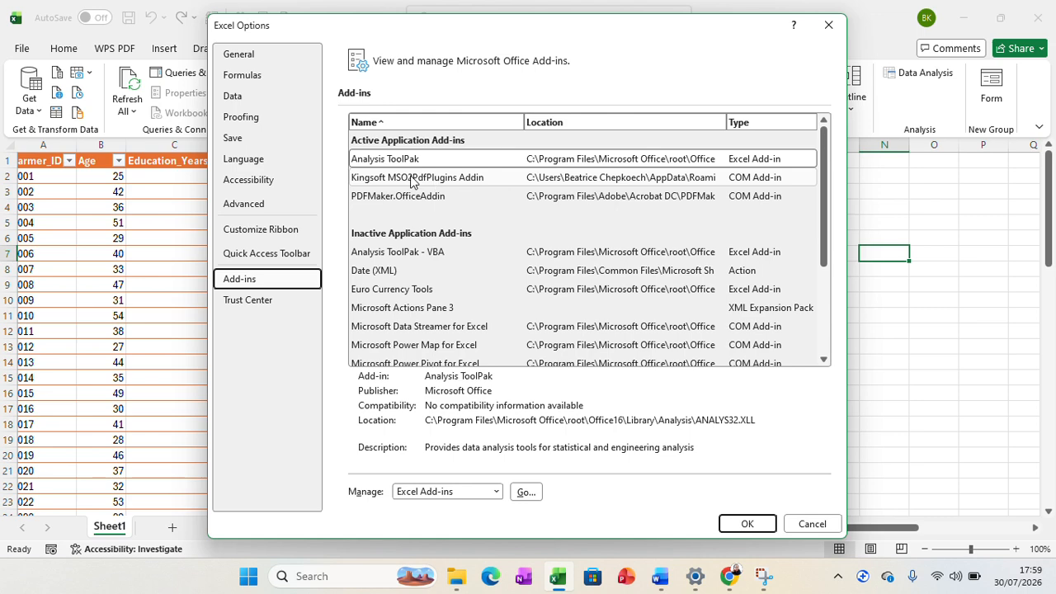
click(809, 523)
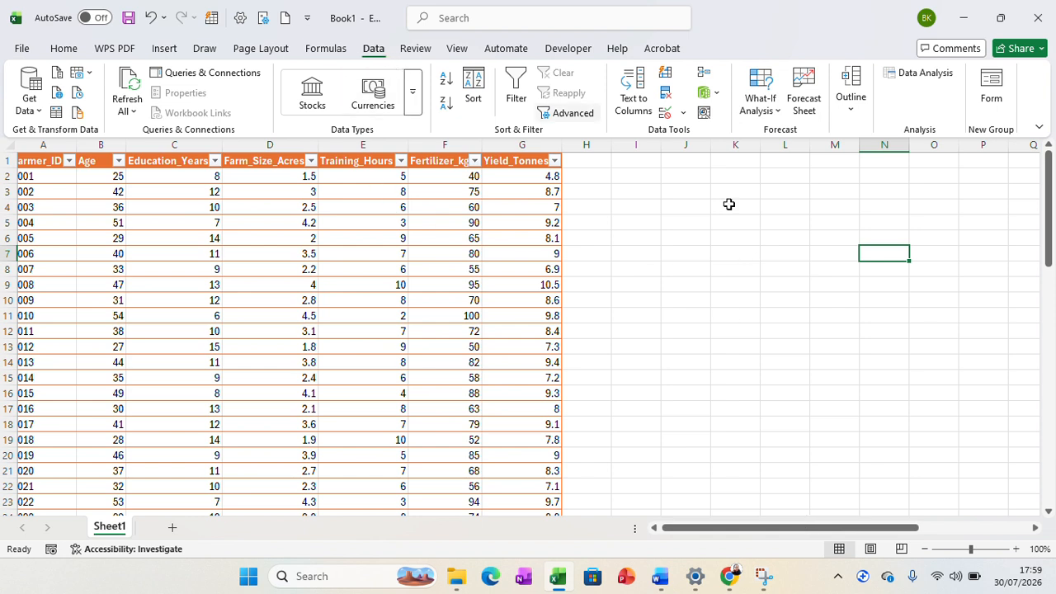
Start the Regression tool from the Data Analysis tools
click(924, 80)
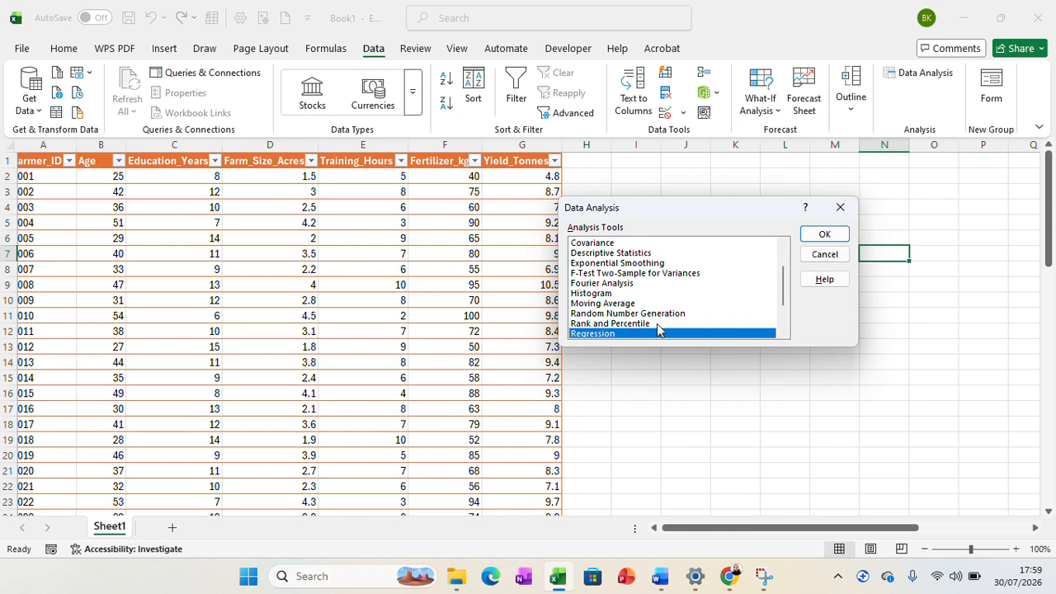
click(657, 324)
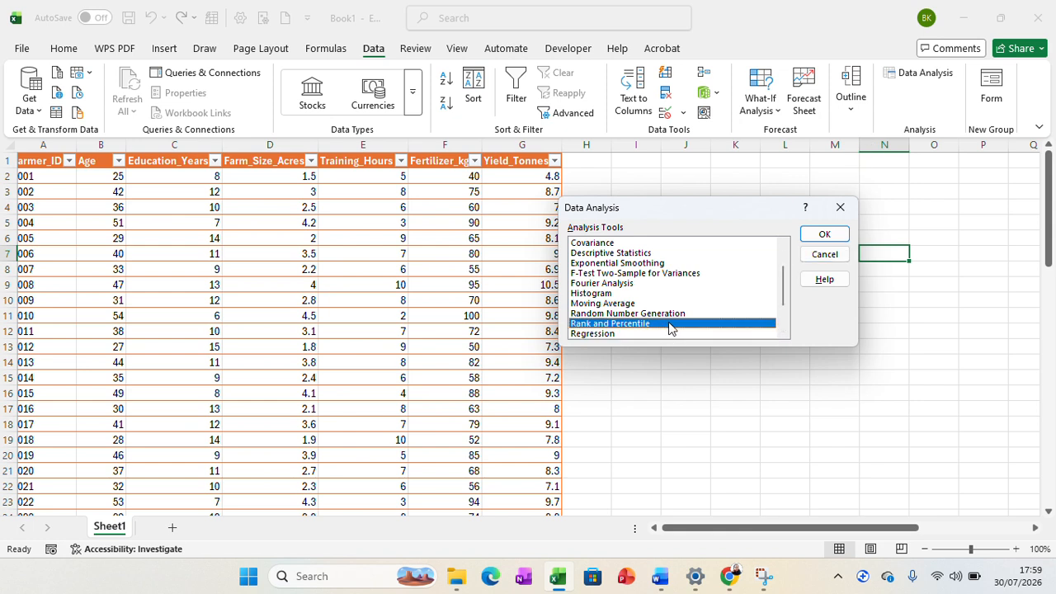
click(628, 336)
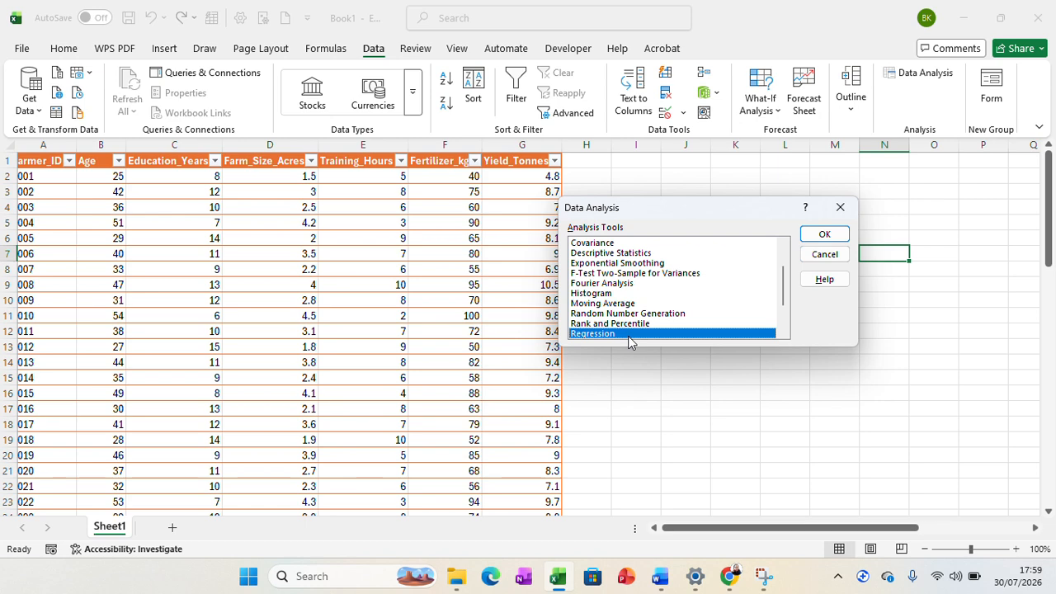
click(822, 234)
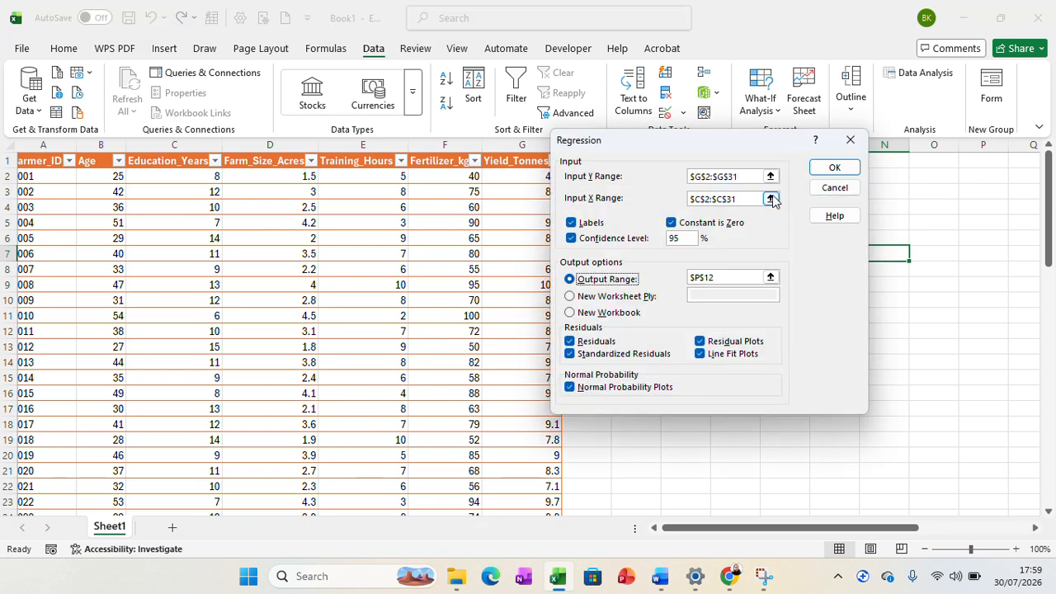
Set the regression's Input Y Range to the Yield_Tonnes column including its header, $G$1:$G$31
drag(746, 177, 689, 181)
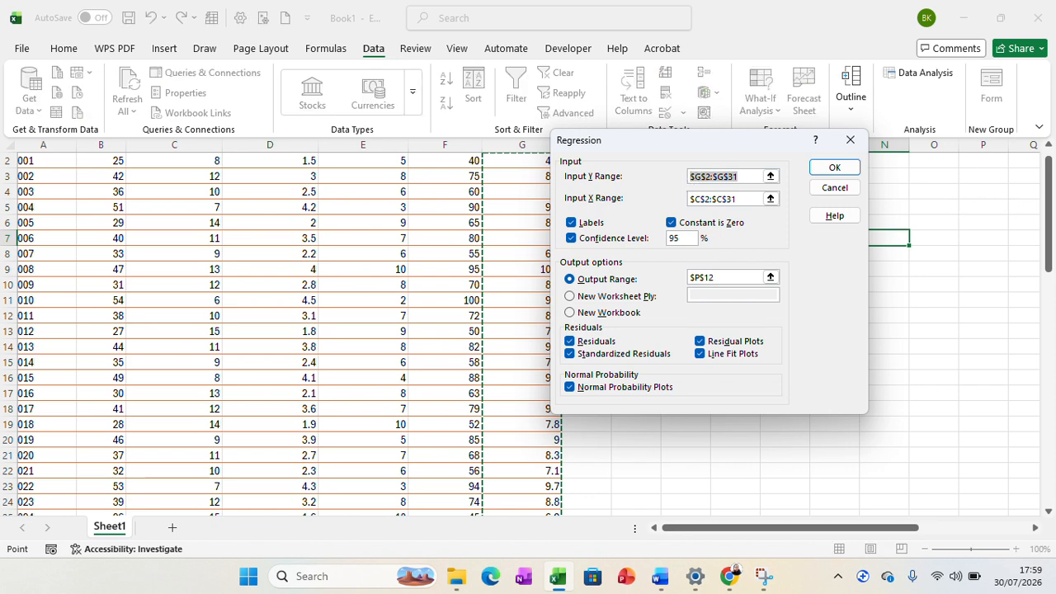
drag(1052, 216, 1052, 198)
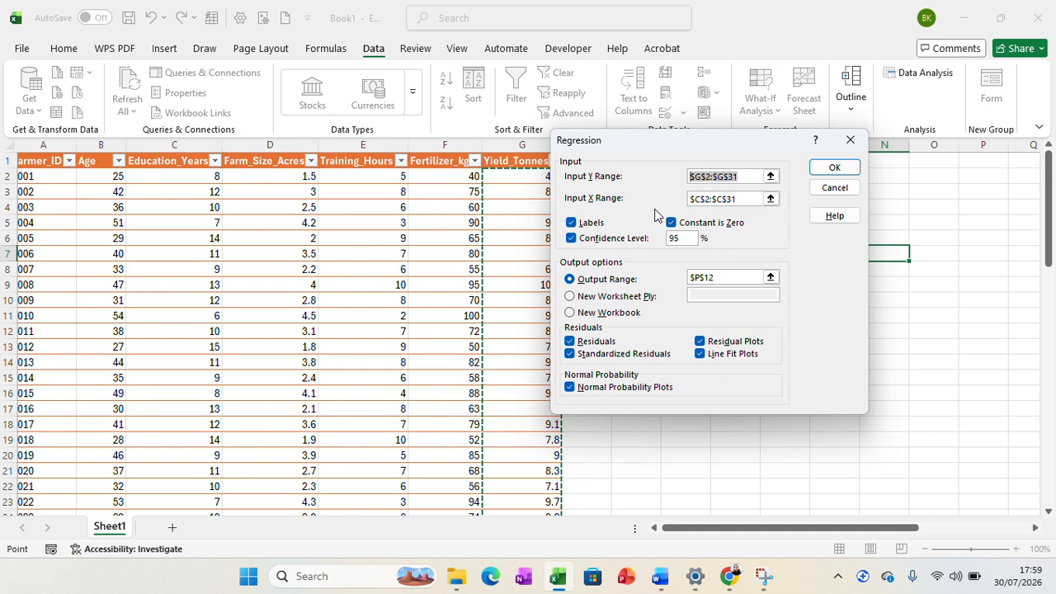
click(743, 176)
key(BackSpace)
key(BackSpace)
key(BackSpace)
key(BackSpace)
key(BackSpace)
key(BackSpace)
key(BackSpace)
key(BackSpace)
key(BackSpace)
key(BackSpace)
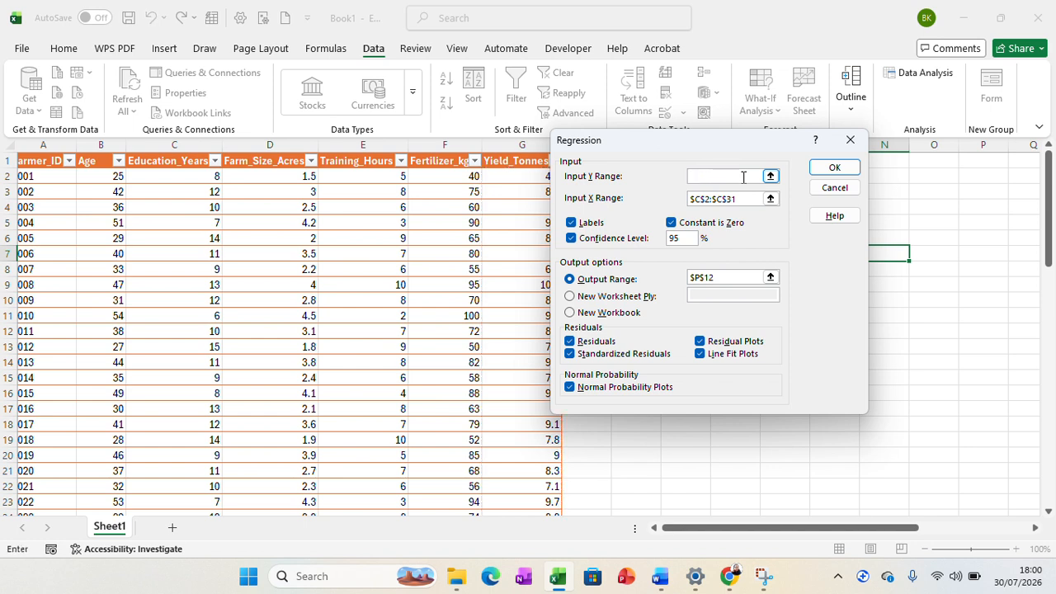
click(514, 165)
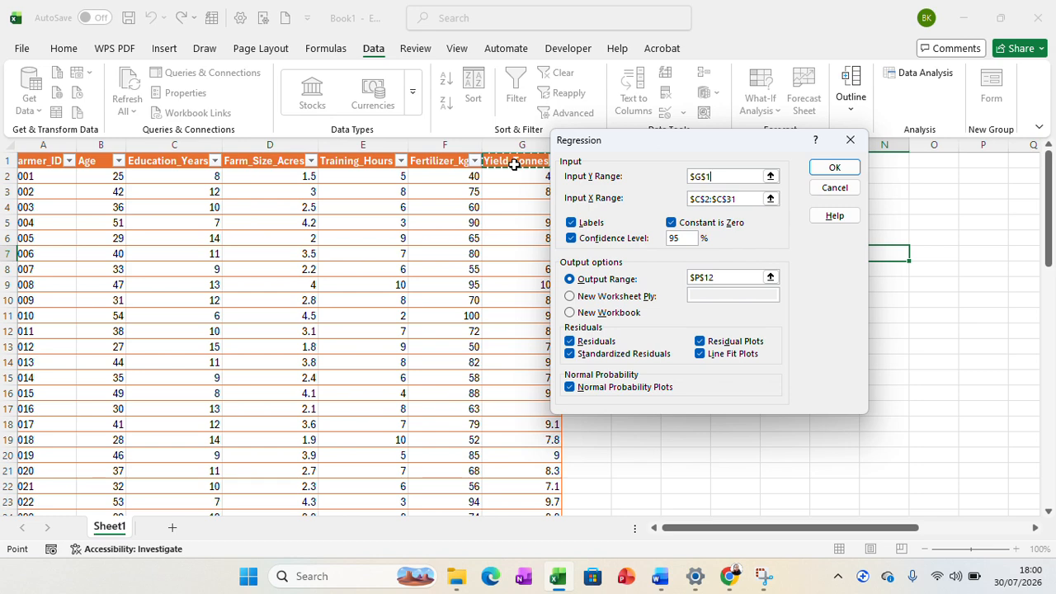
key(ctrl+shift+Down)
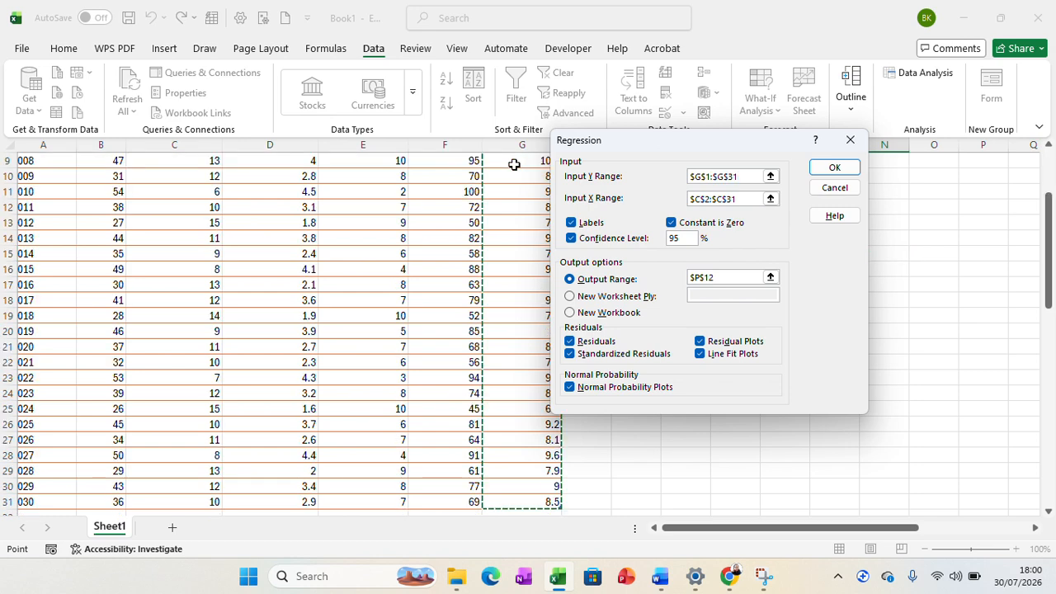
Set the regression's Input X Range to the Age through Fertilizer_kg columns with headers, $B$1:$F$31
click(727, 201)
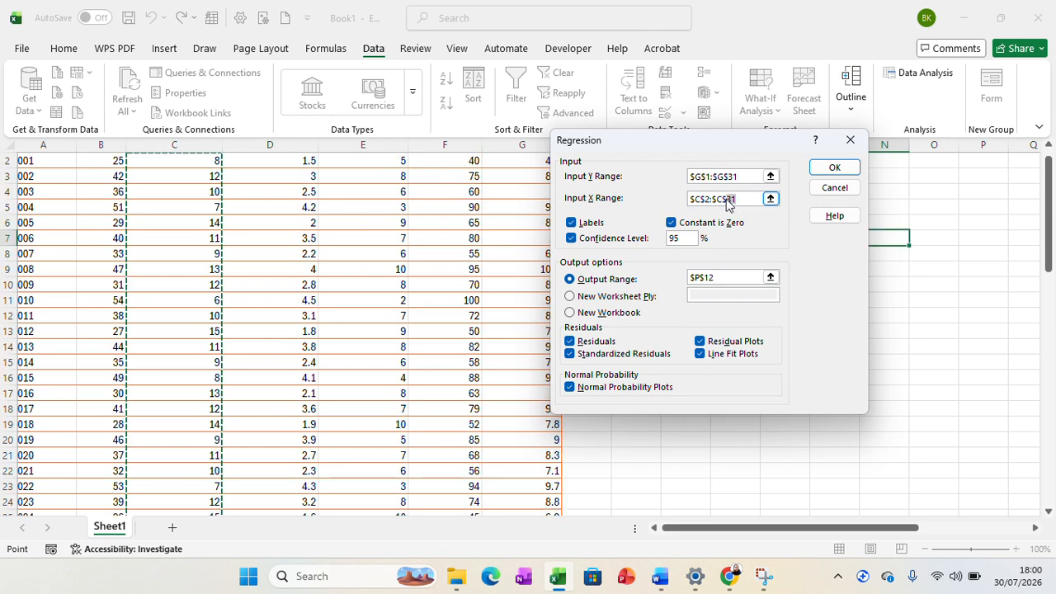
drag(727, 204, 690, 200)
key(BackSpace)
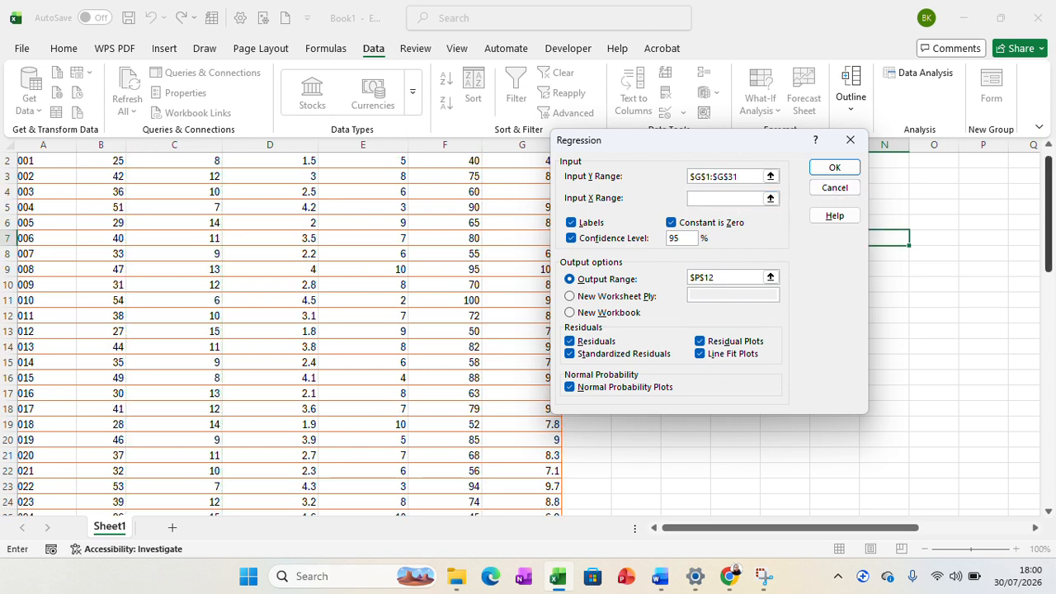
drag(1051, 231, 1050, 194)
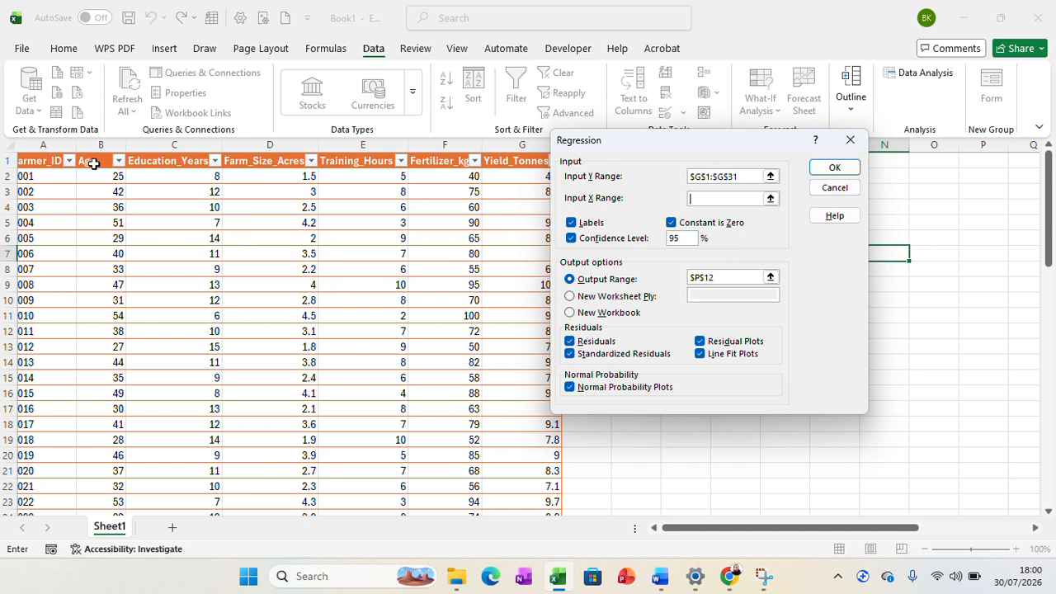
drag(93, 163, 431, 163)
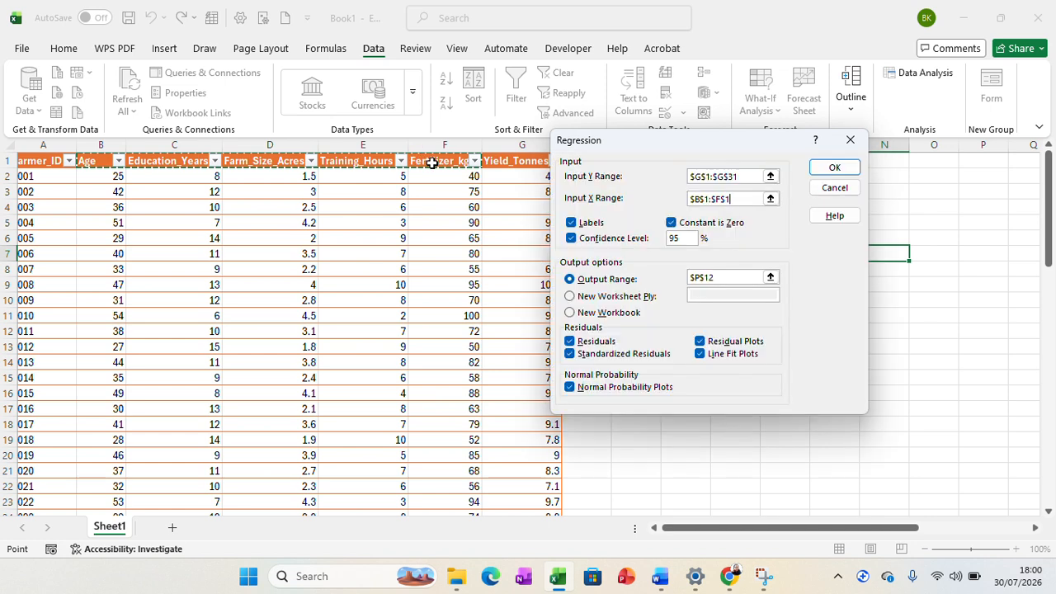
scroll(432, 162, down, 3)
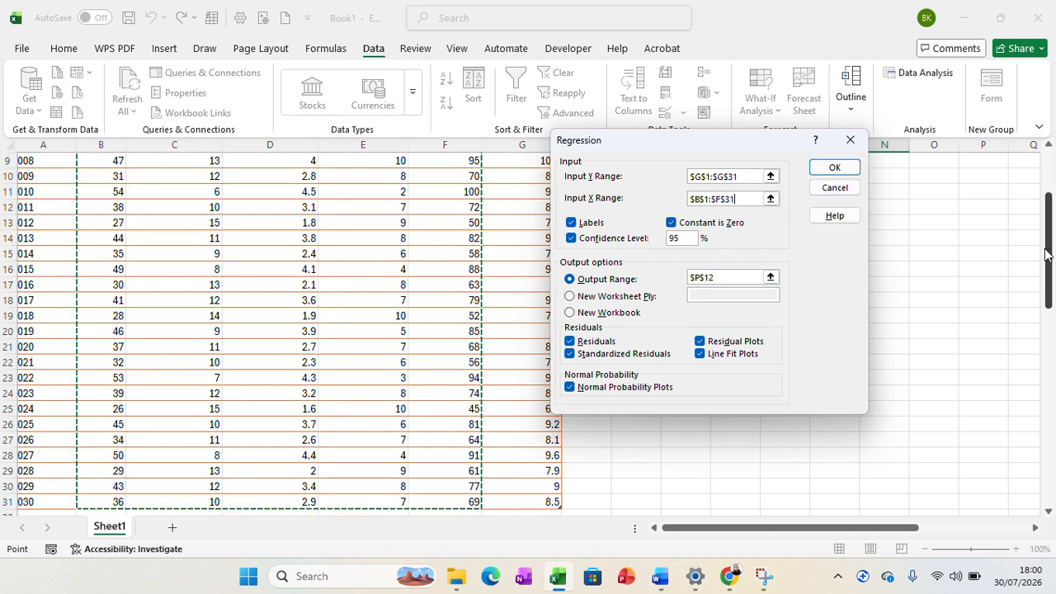
drag(1047, 244, 1048, 231)
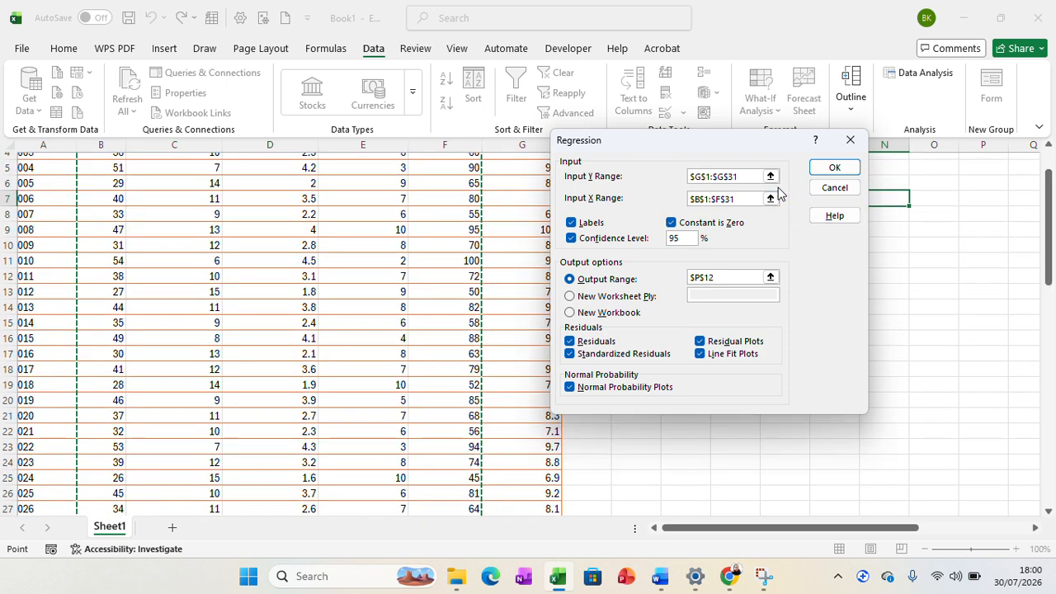
Turn off Constant is Zero, choose New Workbook as the output destination, and run the regression
drag(719, 153, 750, 168)
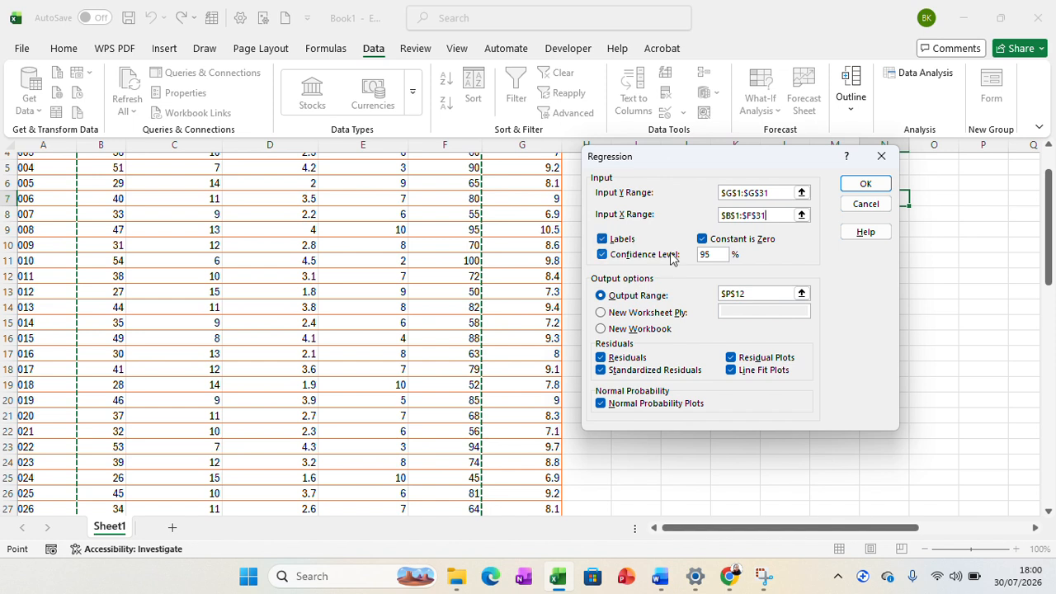
click(702, 240)
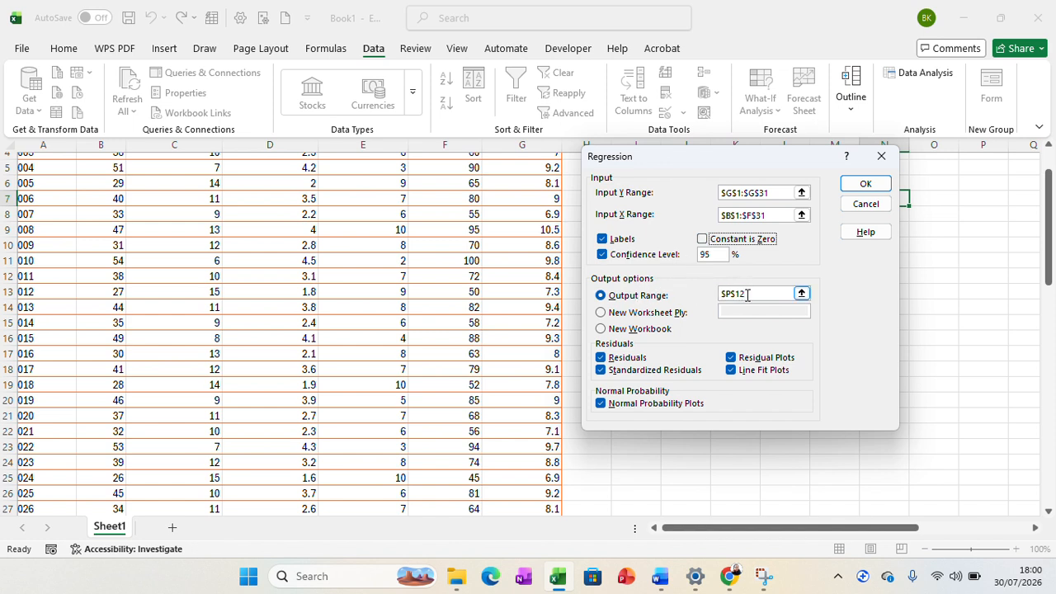
click(600, 328)
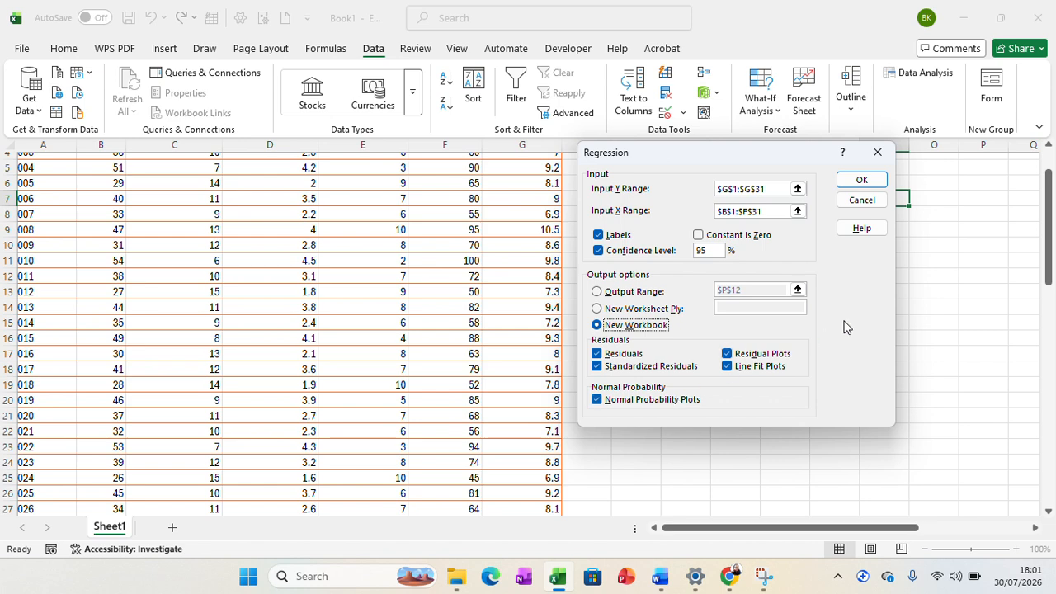
click(857, 182)
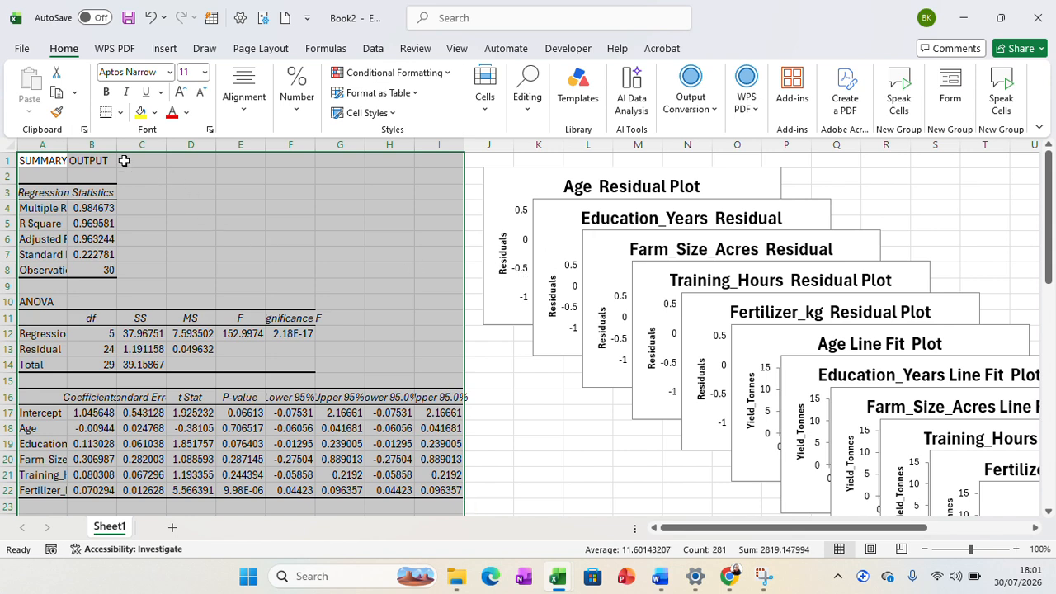
Widen columns A, B, C and F of the regression output so their labels and values fit
double_click(67, 146)
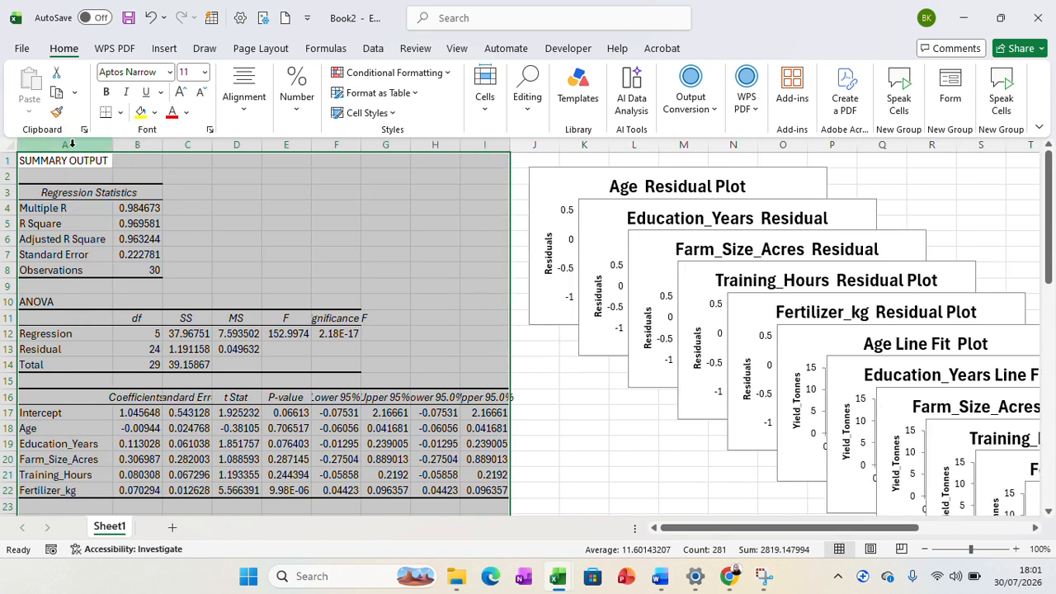
drag(163, 146, 163, 146)
double_click(163, 146)
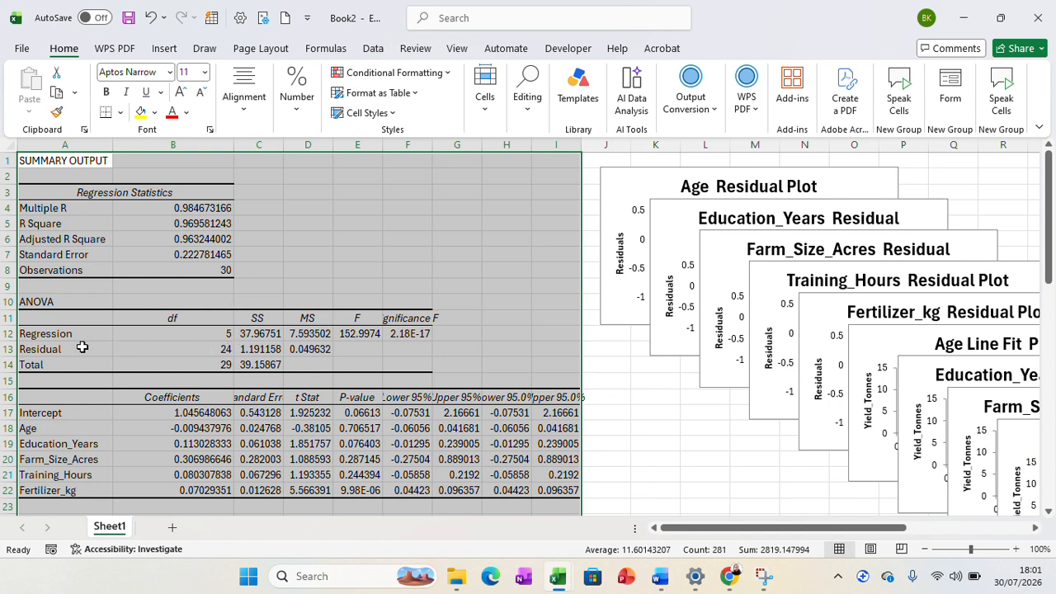
double_click(433, 145)
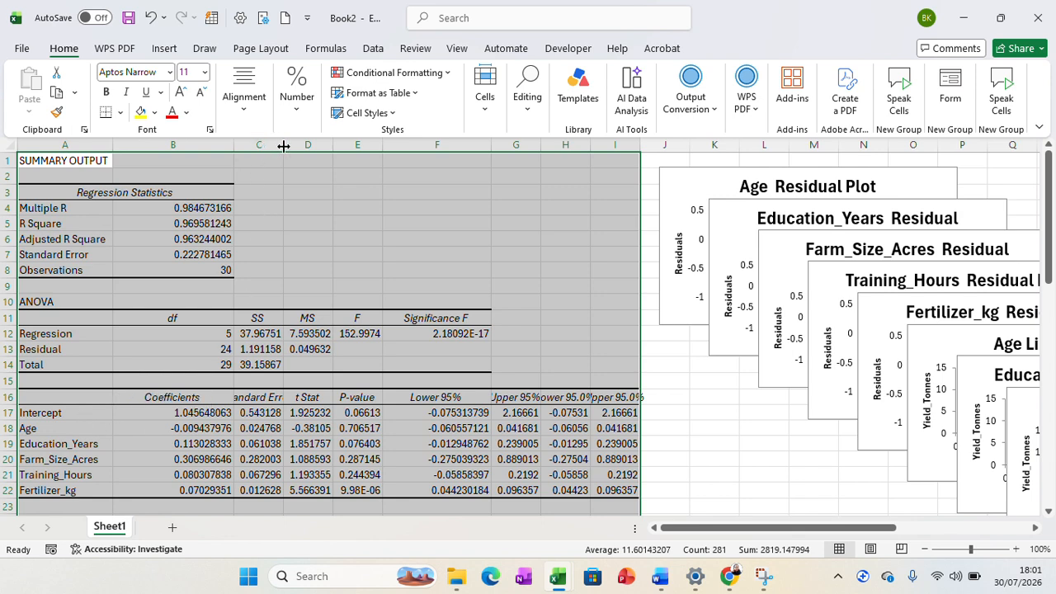
drag(284, 146, 314, 146)
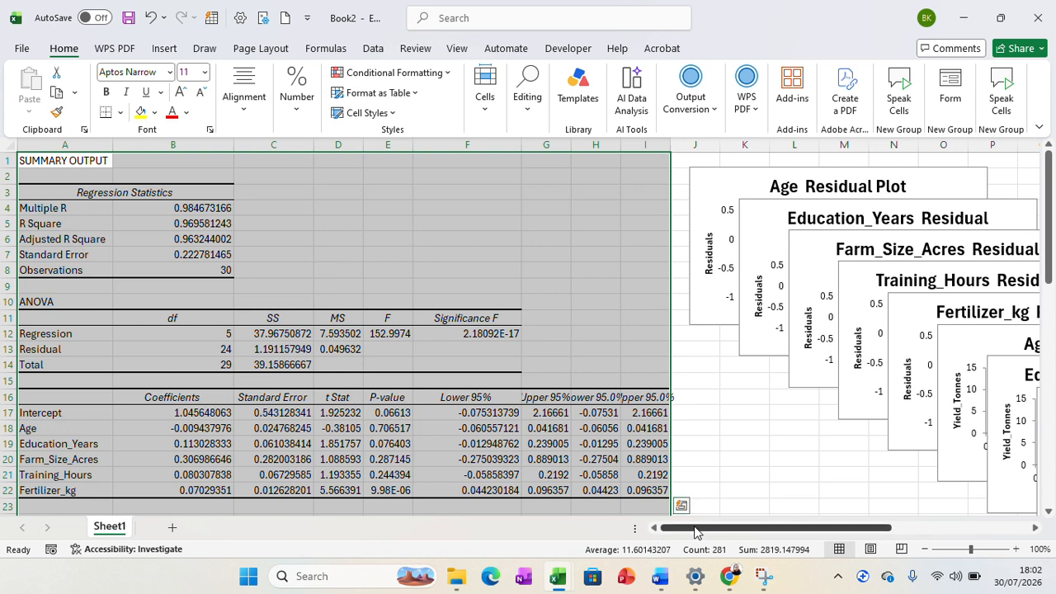
Move the Education_Years residual plot to the empty cells around columns S to Y and the Farm_Size_Acres residual plot below the Age residual plot
drag(694, 532, 808, 532)
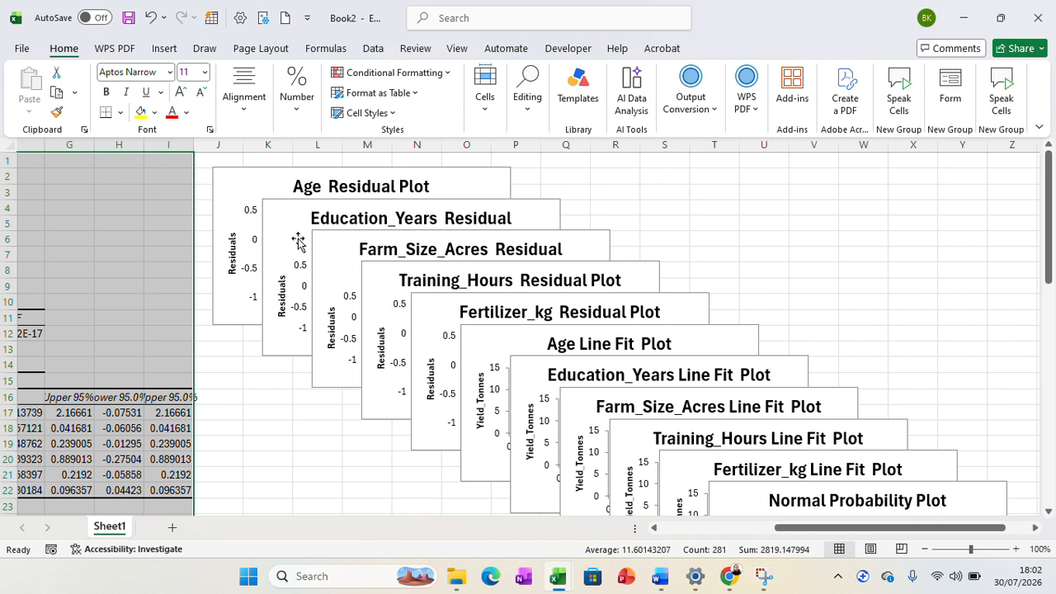
drag(288, 224, 695, 176)
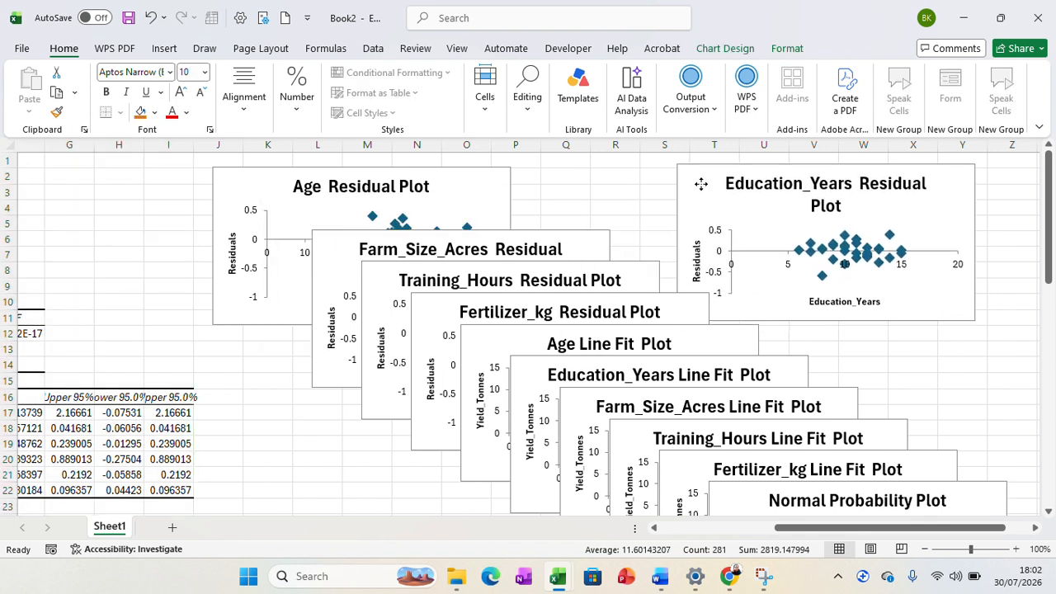
click(541, 241)
drag(314, 456, 314, 456)
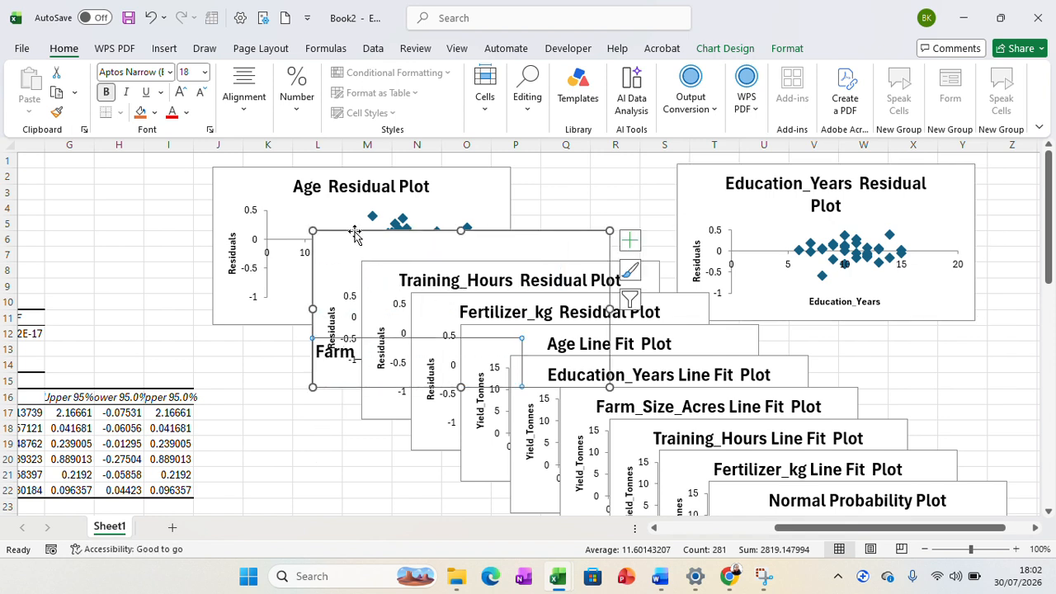
click(150, 17)
drag(330, 258, 241, 465)
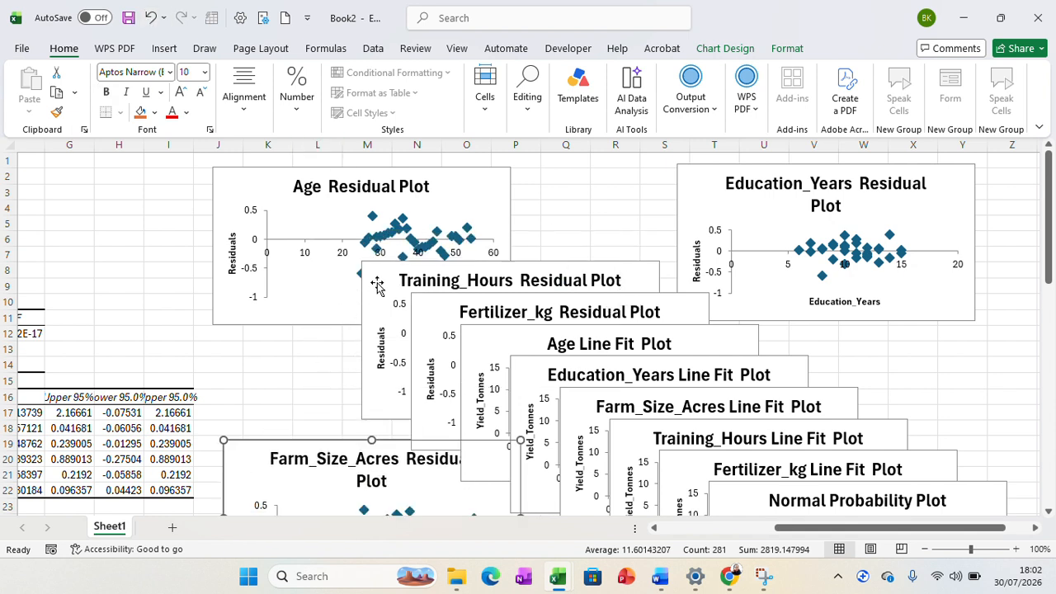